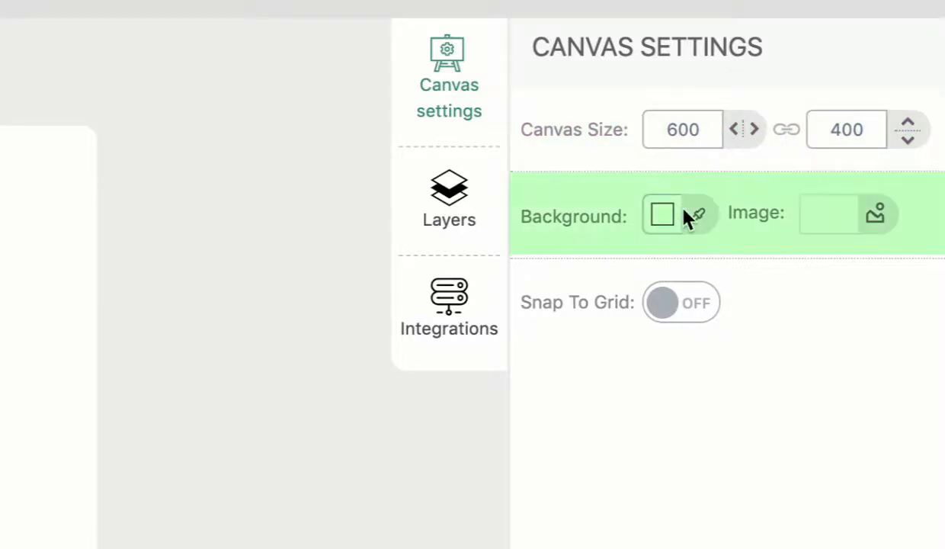
# - Set the boardroom meeting photo as the canvas background and adjust the canvas size to the image
pyautogui.click(877, 214)
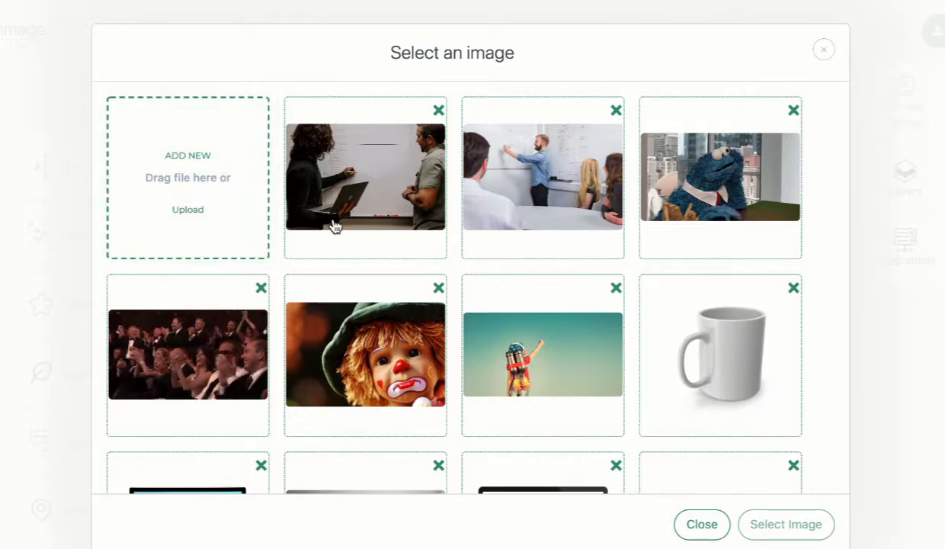
pyautogui.scroll(-2, 333, 225)
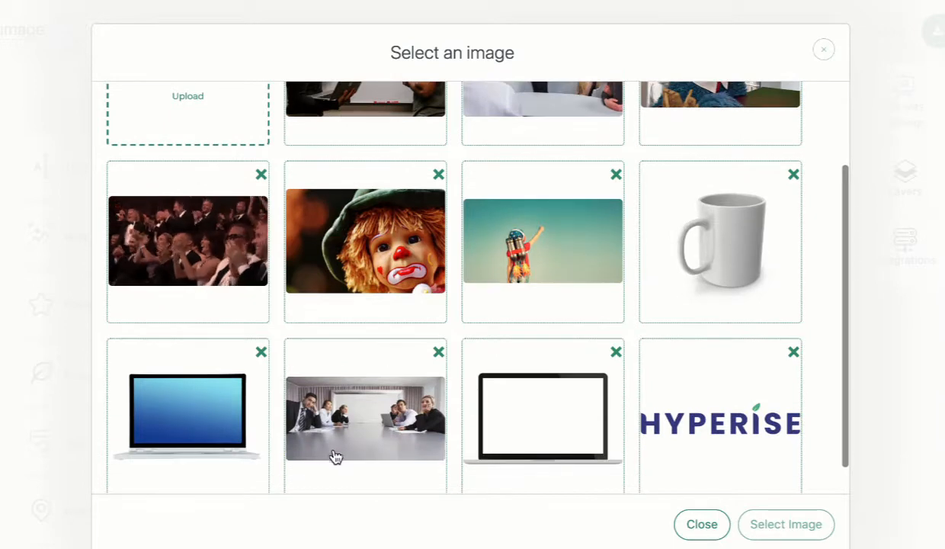
pyautogui.click(344, 434)
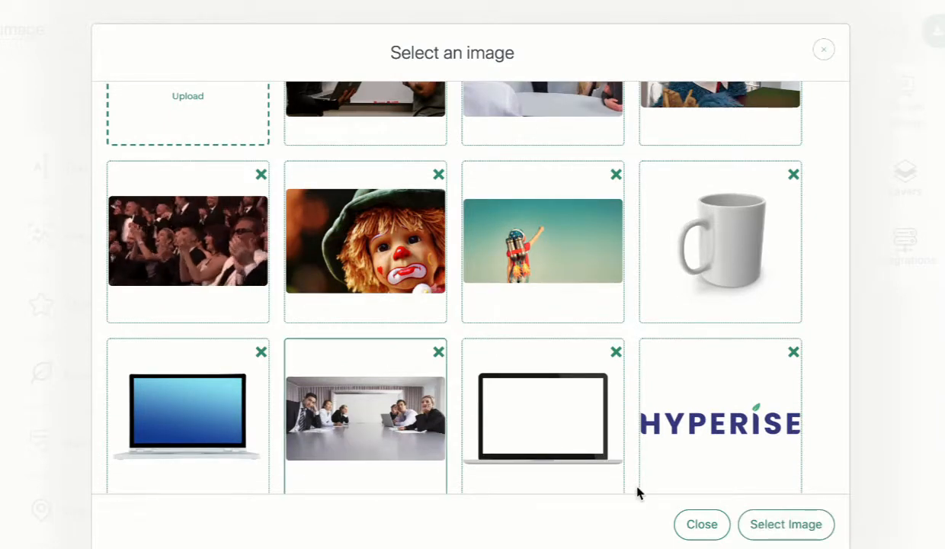
pyautogui.click(762, 534)
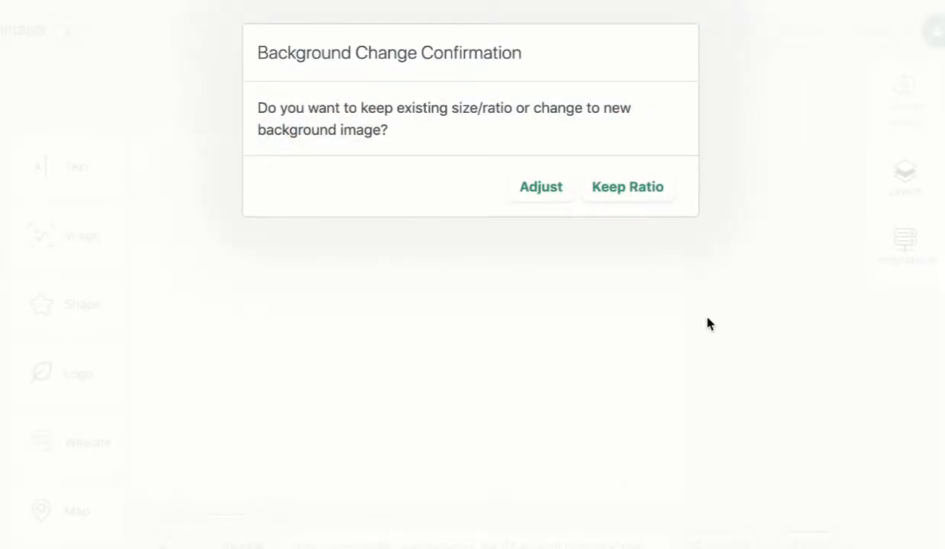
pyautogui.click(530, 186)
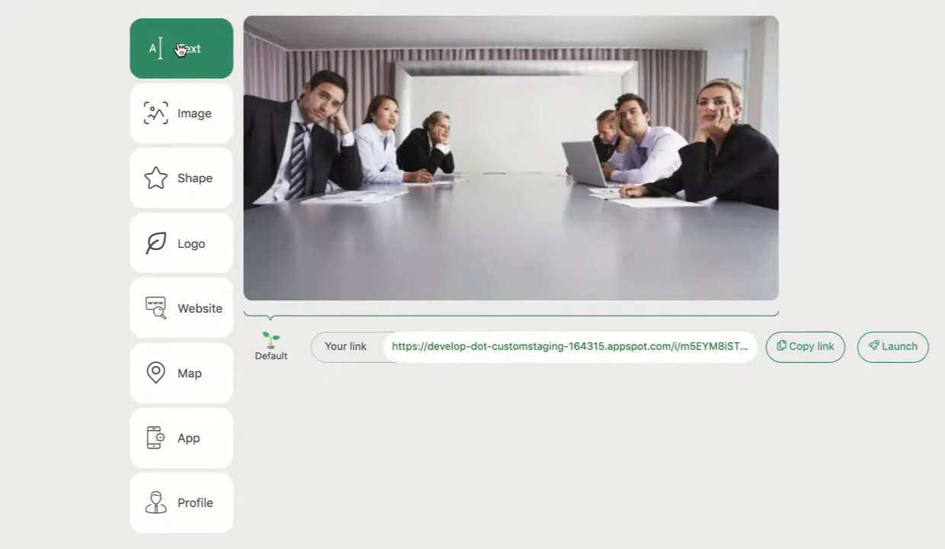
# - Add a text box containing the business_name merge tag on the whiteboard, centred on the board and tilted slightly
pyautogui.click(208, 106)
pyautogui.moveTo(180, 49); pyautogui.dragTo(505, 109)
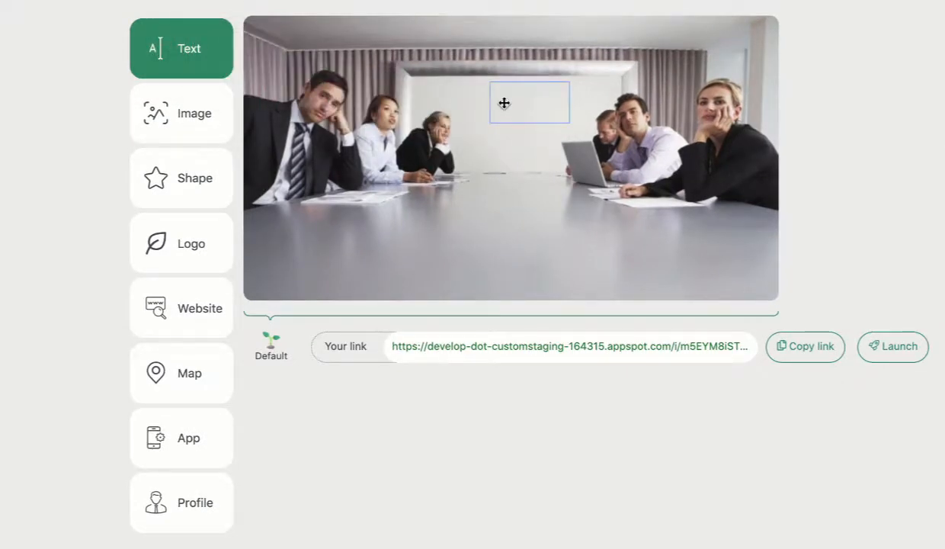
pyautogui.click(526, 104)
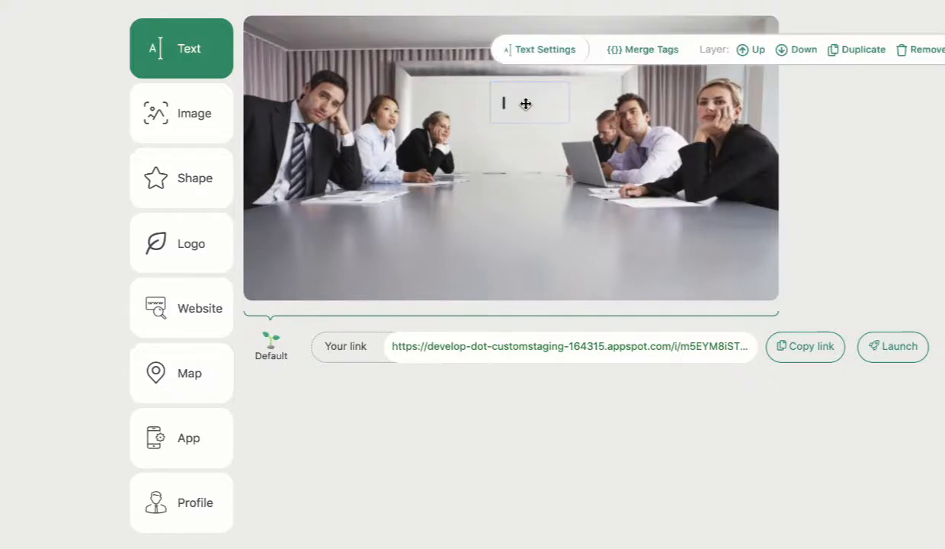
pyautogui.click(629, 49)
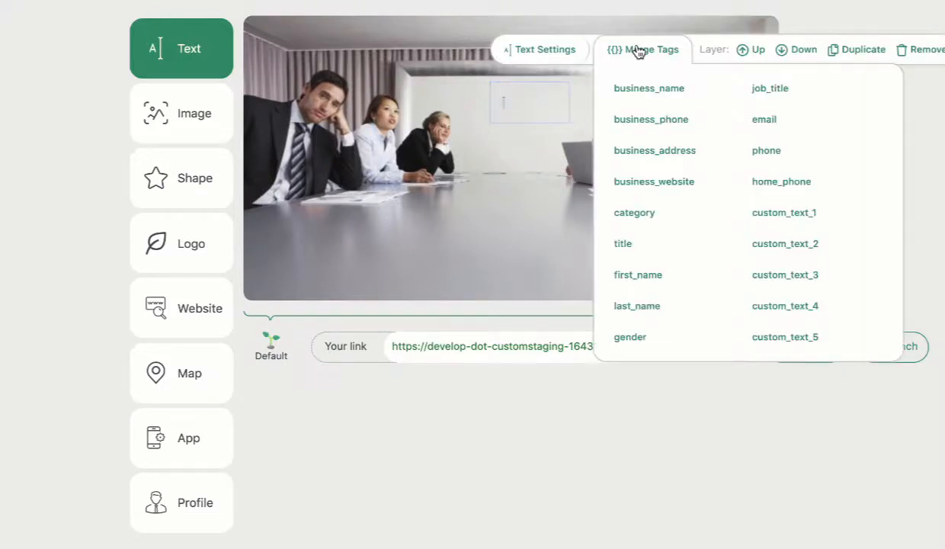
pyautogui.click(635, 90)
pyautogui.click(523, 154)
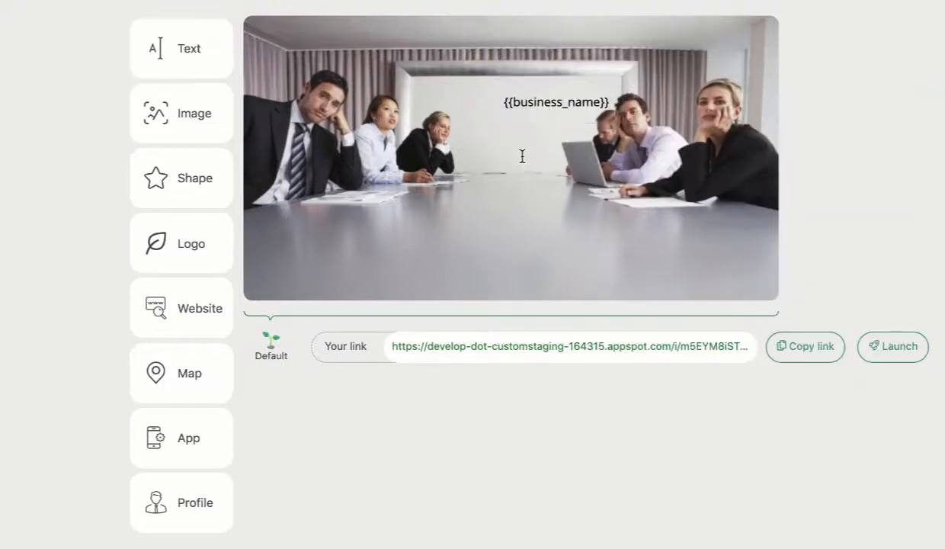
pyautogui.moveTo(563, 99); pyautogui.dragTo(527, 104)
pyautogui.moveTo(450, 86); pyautogui.dragTo(453, 85)
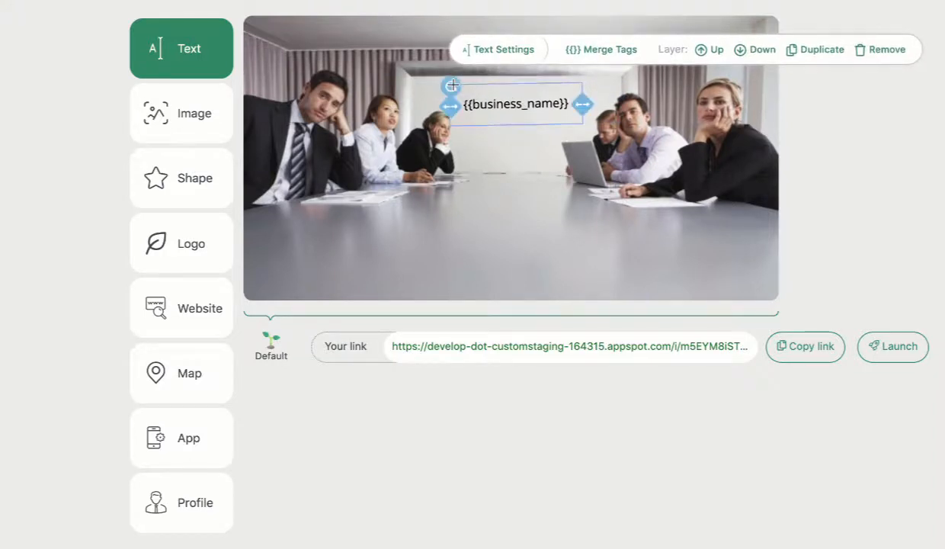
# - Format the business name text in PermanentMarker at size 17 with centre alignment
pyautogui.click(491, 63)
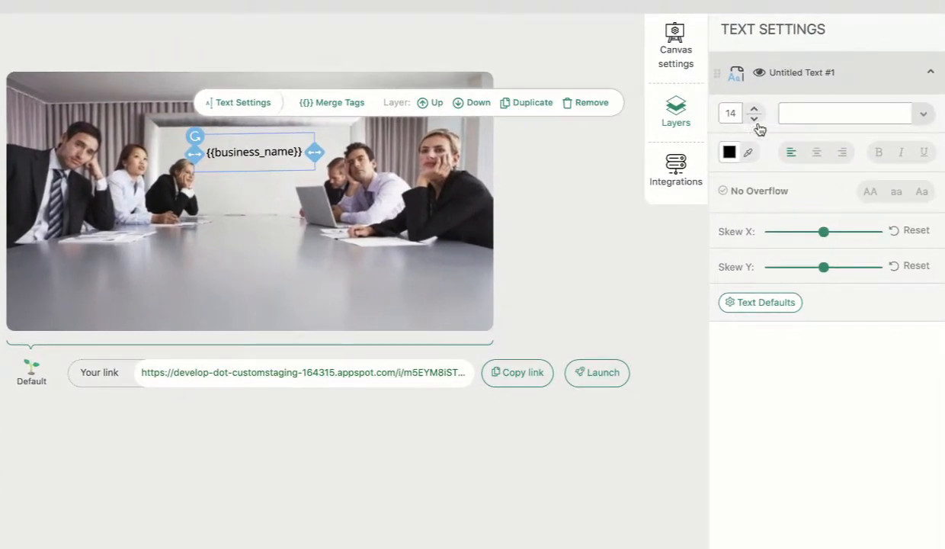
pyautogui.click(925, 119)
pyautogui.scroll(-10, 877, 221)
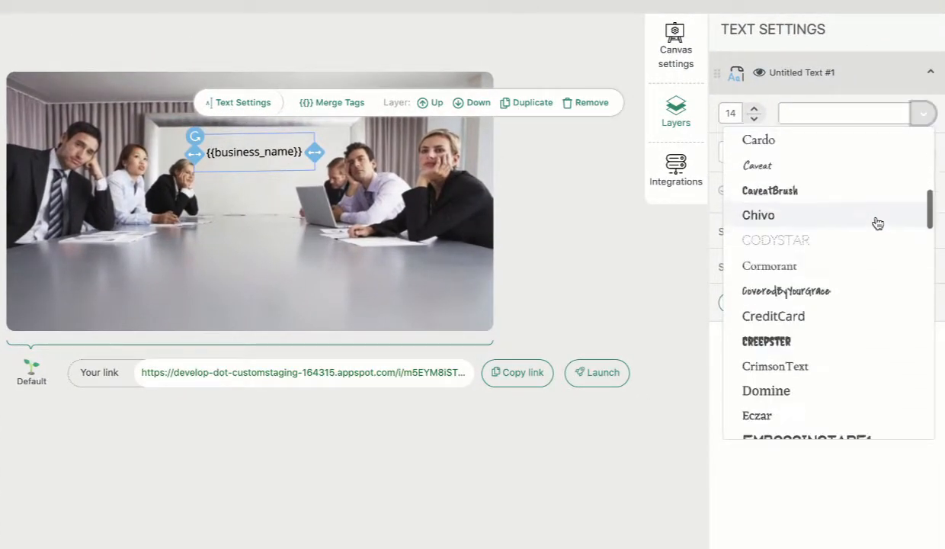
pyautogui.scroll(-10, 876, 223)
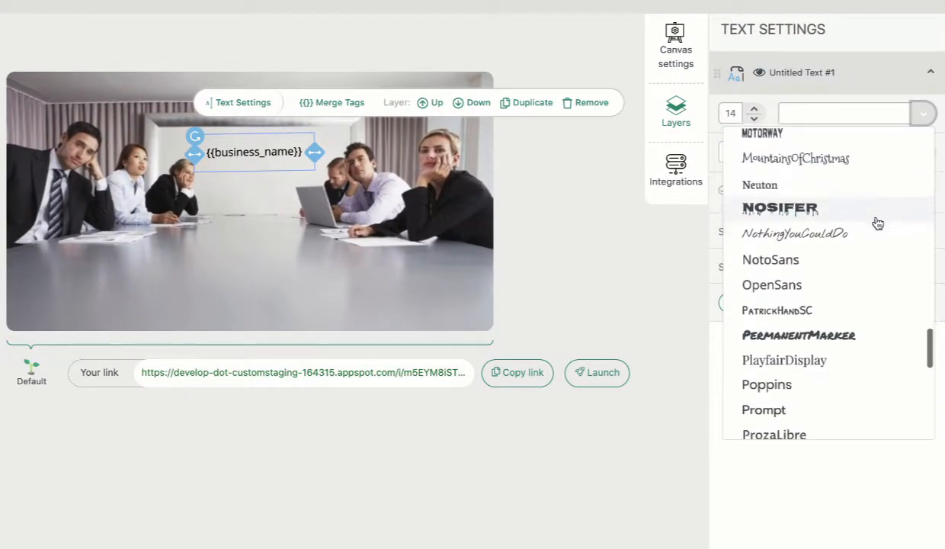
pyautogui.click(854, 244)
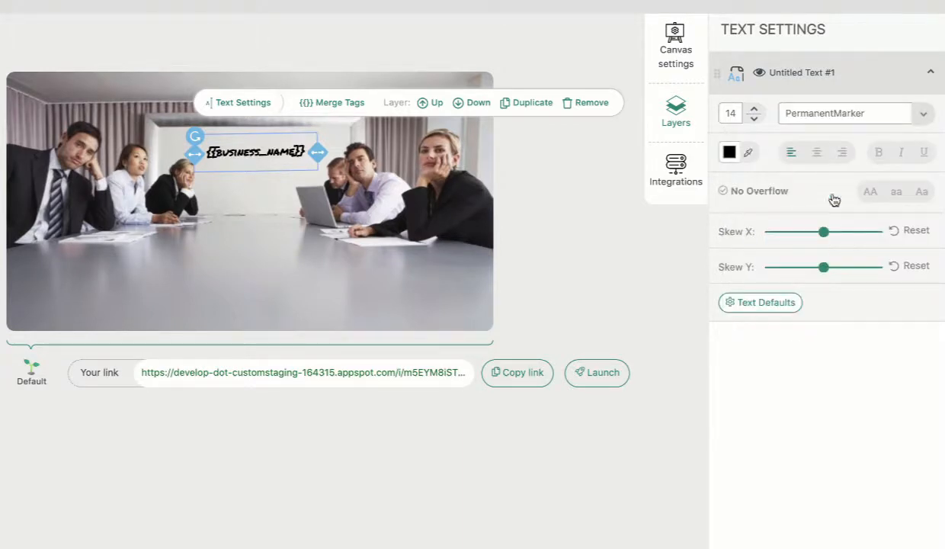
pyautogui.click(754, 109)
pyautogui.click(754, 109)
pyautogui.click(754, 109)
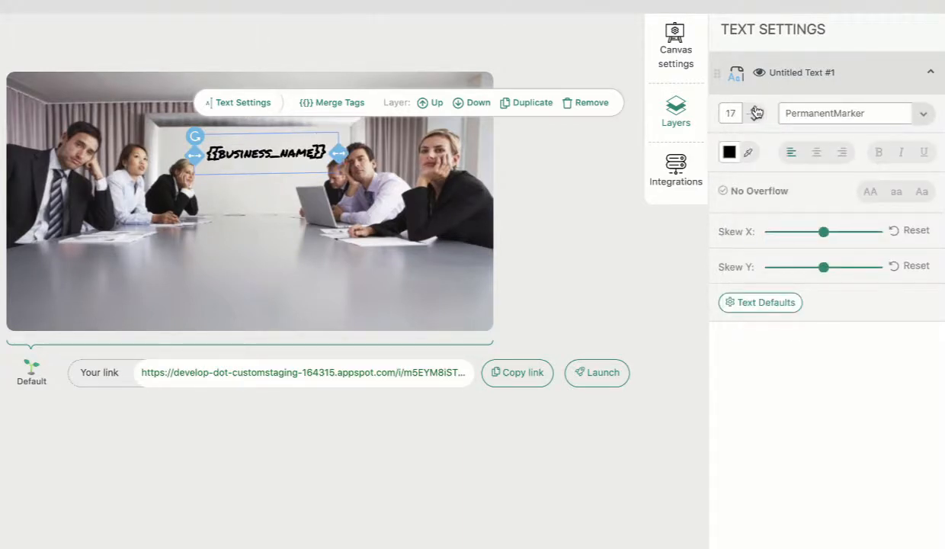
pyautogui.click(817, 153)
pyautogui.click(363, 260)
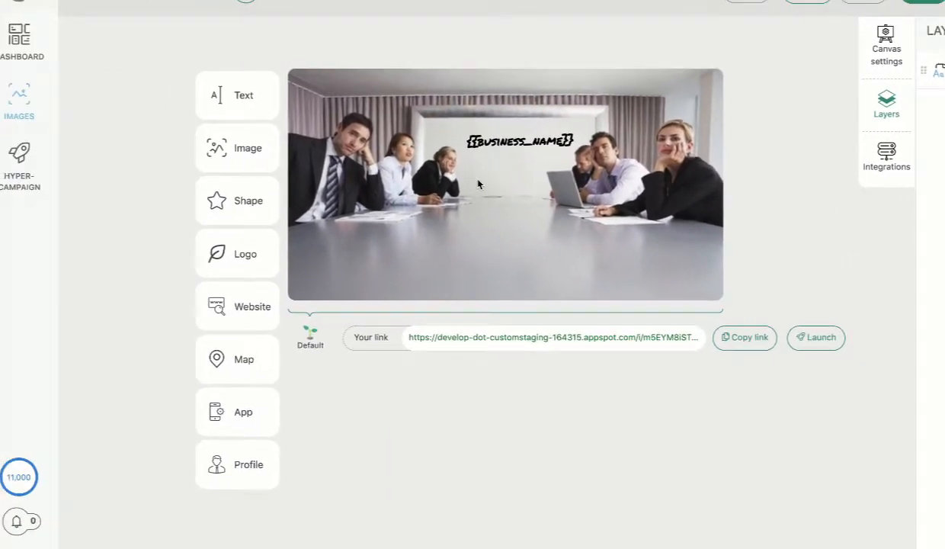
# - Add the blue-screen laptop image from the library, enlarge it and position it on the middle of the table
pyautogui.click(238, 146)
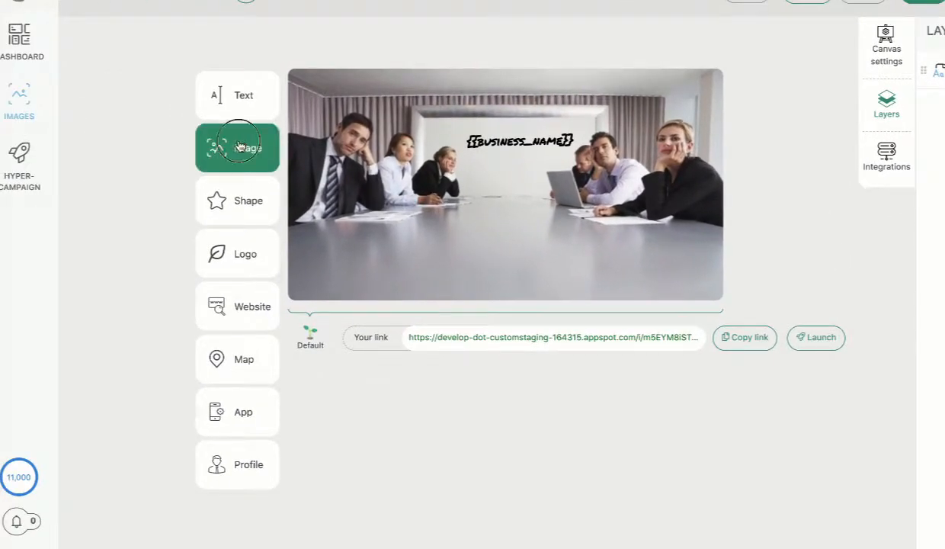
pyautogui.moveTo(238, 146); pyautogui.dragTo(474, 223)
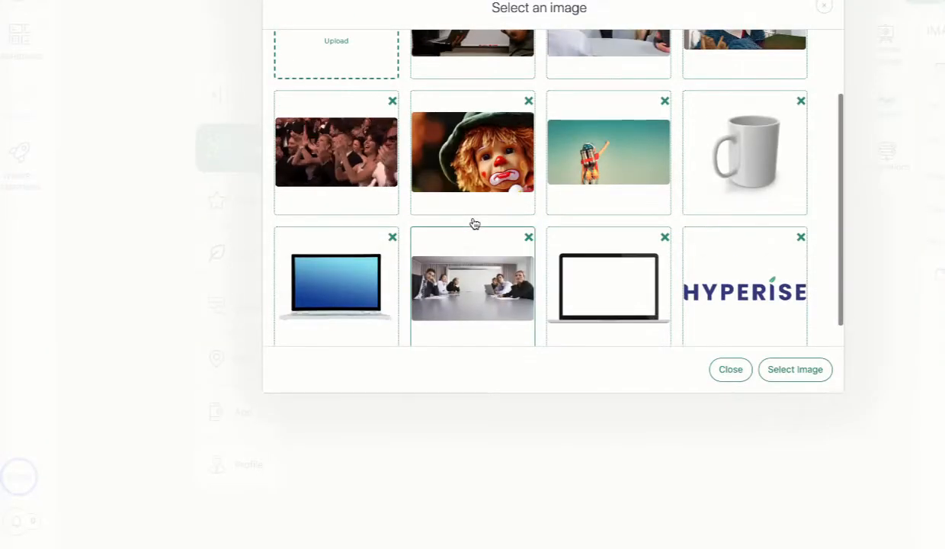
pyautogui.click(346, 277)
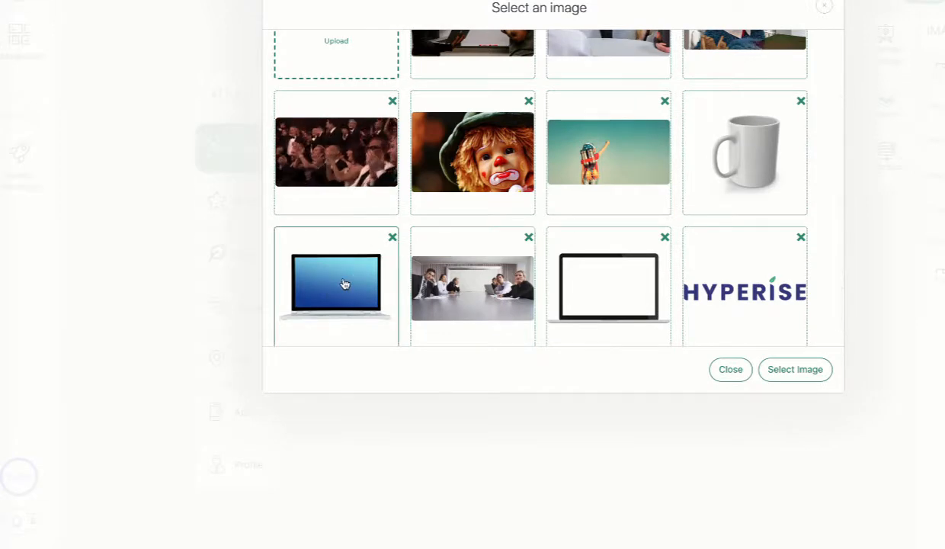
pyautogui.click(785, 371)
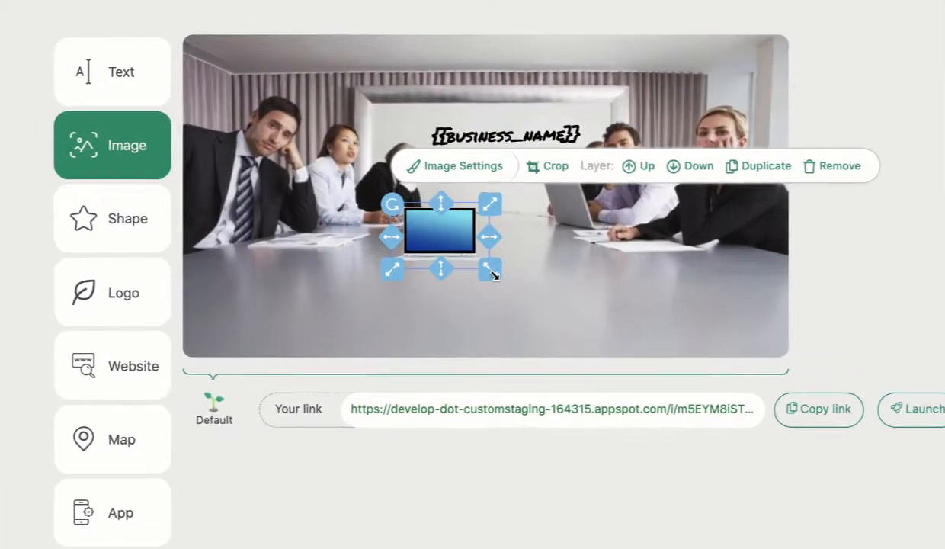
pyautogui.moveTo(509, 236); pyautogui.dragTo(587, 295)
pyautogui.moveTo(602, 363); pyautogui.dragTo(627, 379)
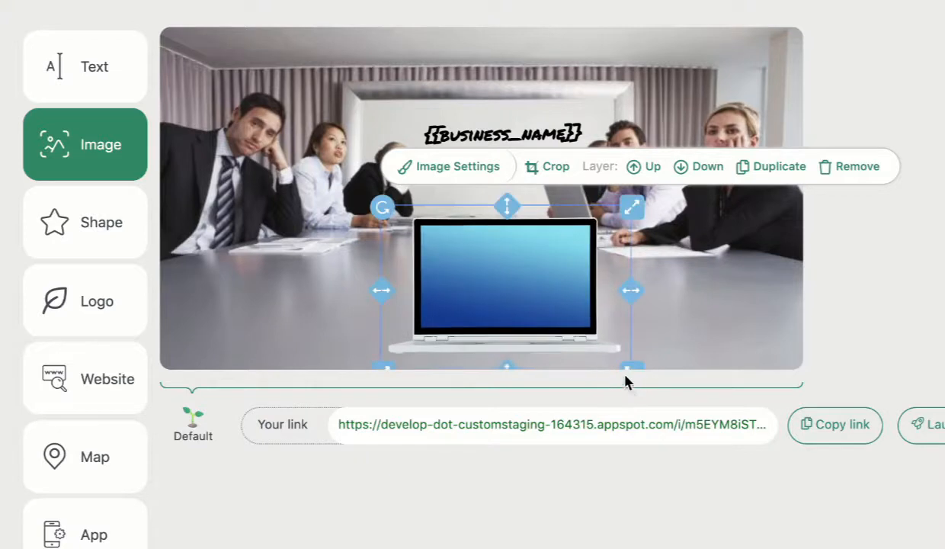
pyautogui.moveTo(535, 293); pyautogui.dragTo(508, 279)
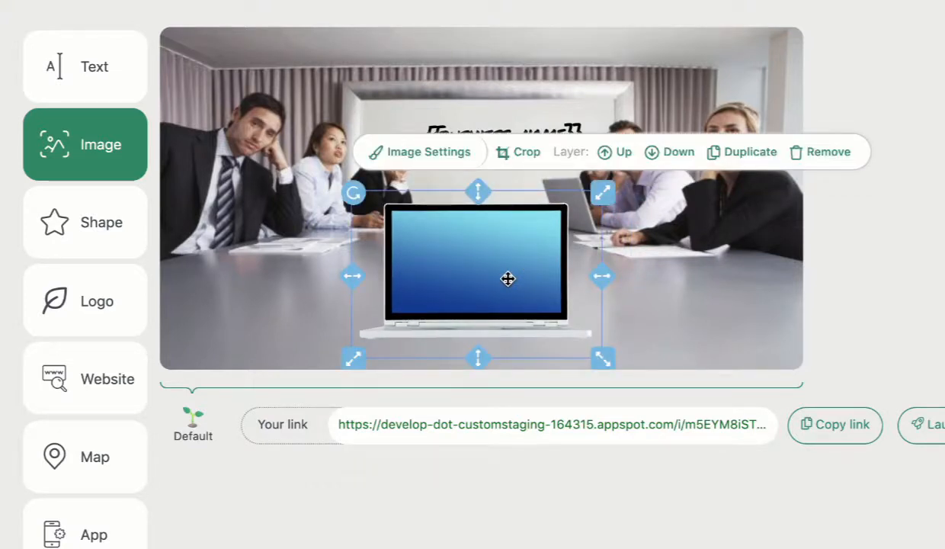
# - Add a website element over the laptop and resize it to fit the laptop's screen
pyautogui.moveTo(104, 369); pyautogui.dragTo(480, 287)
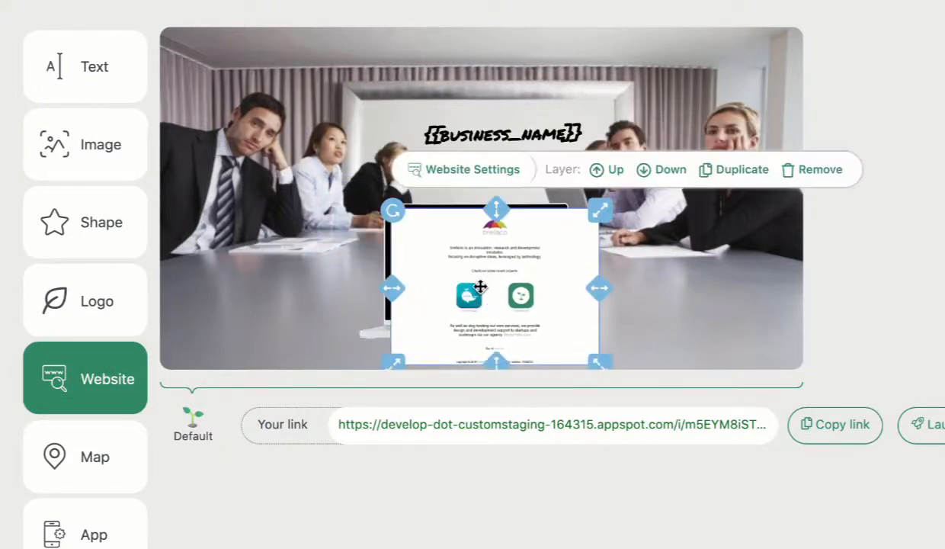
pyautogui.moveTo(599, 288); pyautogui.dragTo(562, 293)
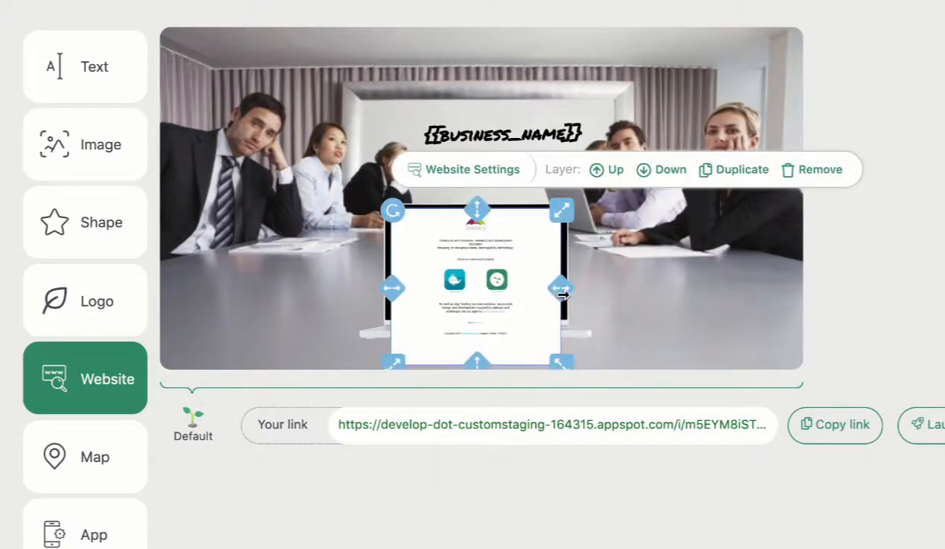
pyautogui.moveTo(476, 363); pyautogui.dragTo(477, 325)
pyautogui.click(623, 299)
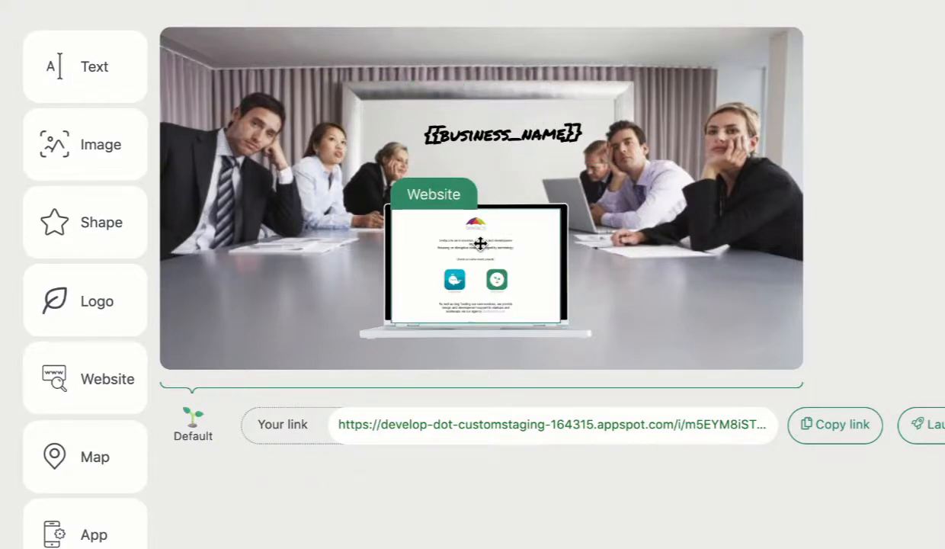
# - Add the white mug image from the library beside the laptop on the table and enlarge it
pyautogui.moveTo(107, 130); pyautogui.dragTo(276, 247)
pyautogui.click(812, 150)
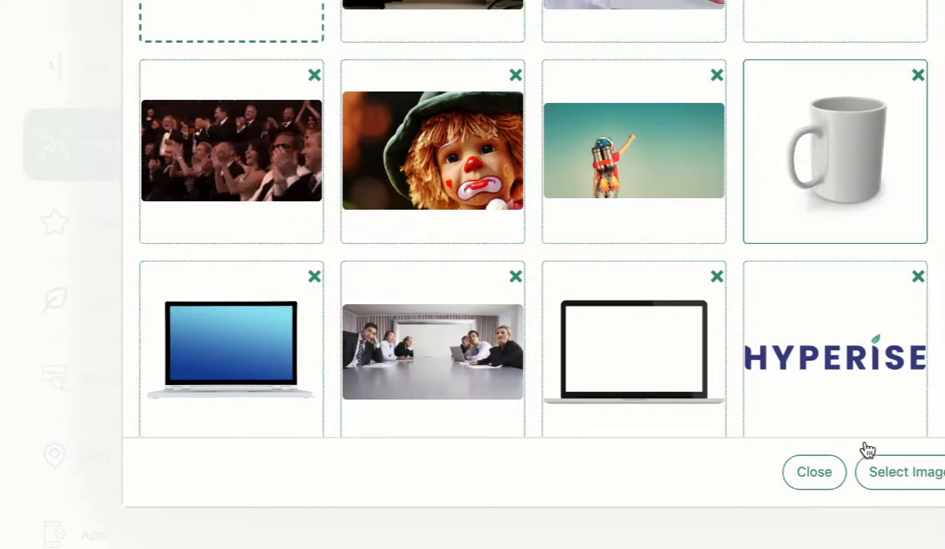
pyautogui.click(896, 477)
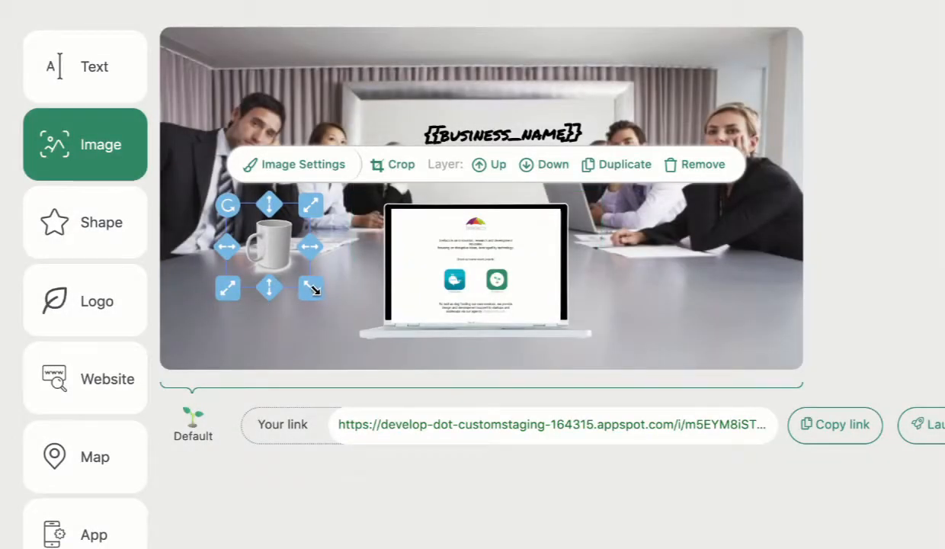
pyautogui.moveTo(312, 289); pyautogui.dragTo(354, 331)
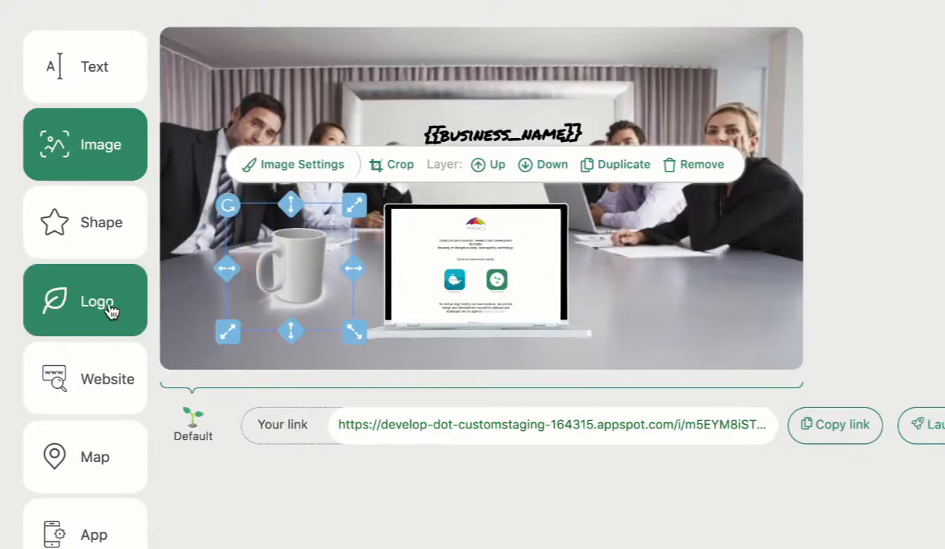
# - Add a logo element over the mug, give it the circular style and shrink it to fit the mug's front
pyautogui.moveTo(110, 308); pyautogui.dragTo(311, 281)
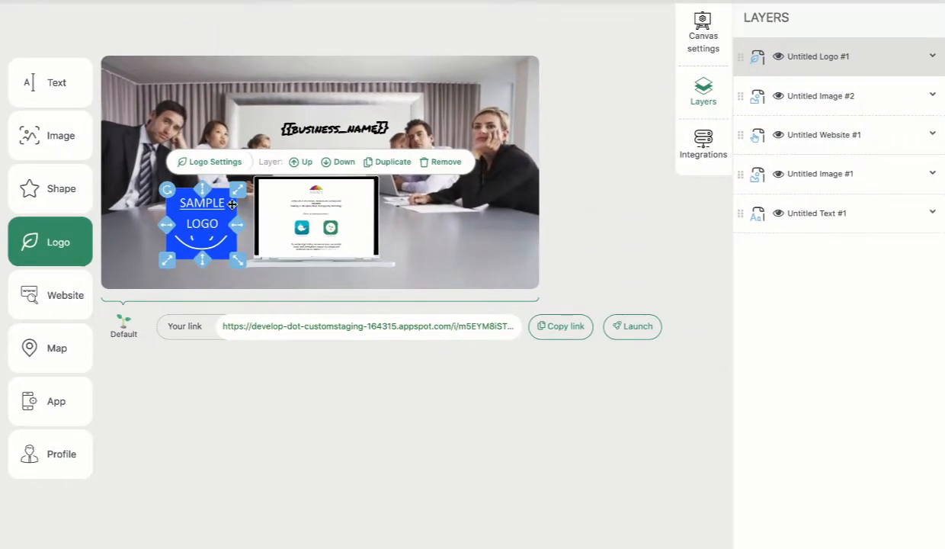
pyautogui.click(200, 164)
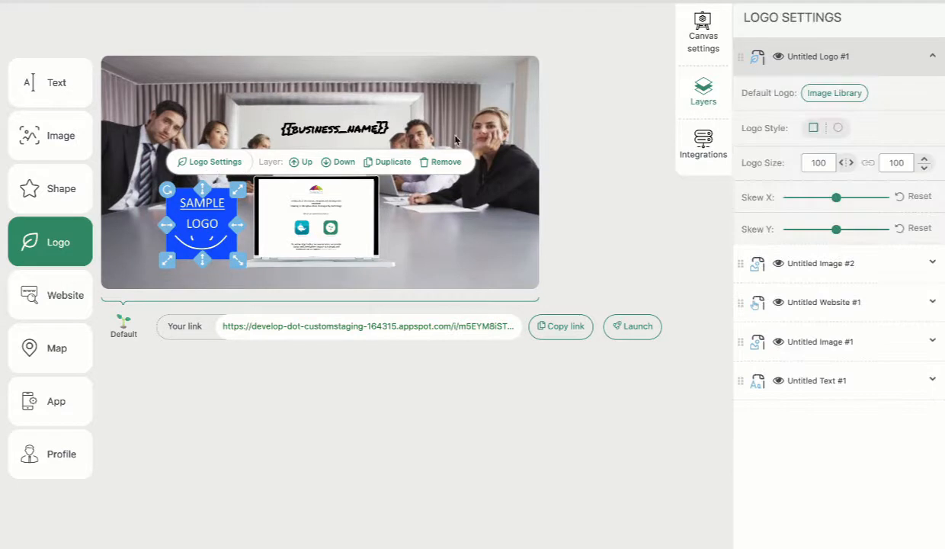
pyautogui.click(837, 128)
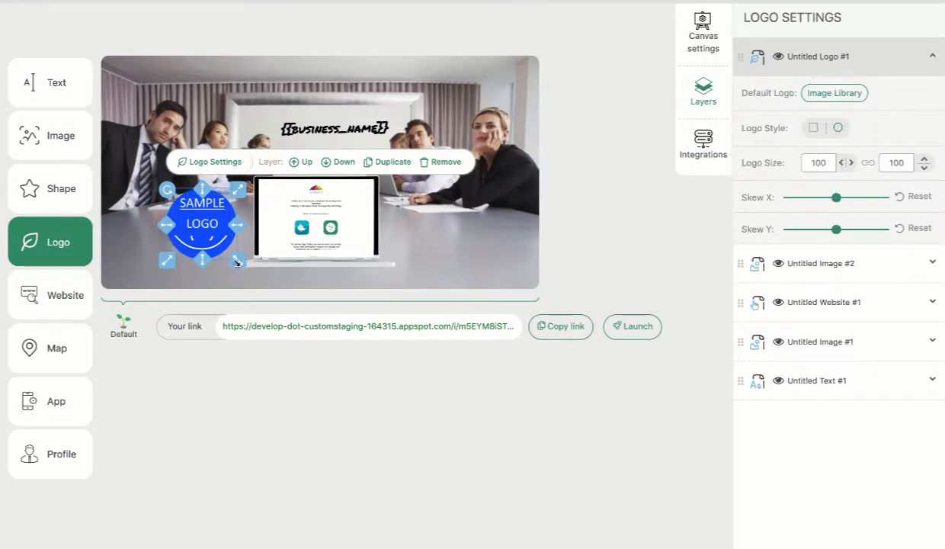
pyautogui.moveTo(235, 260); pyautogui.dragTo(196, 222)
pyautogui.click(149, 226)
pyautogui.click(196, 221)
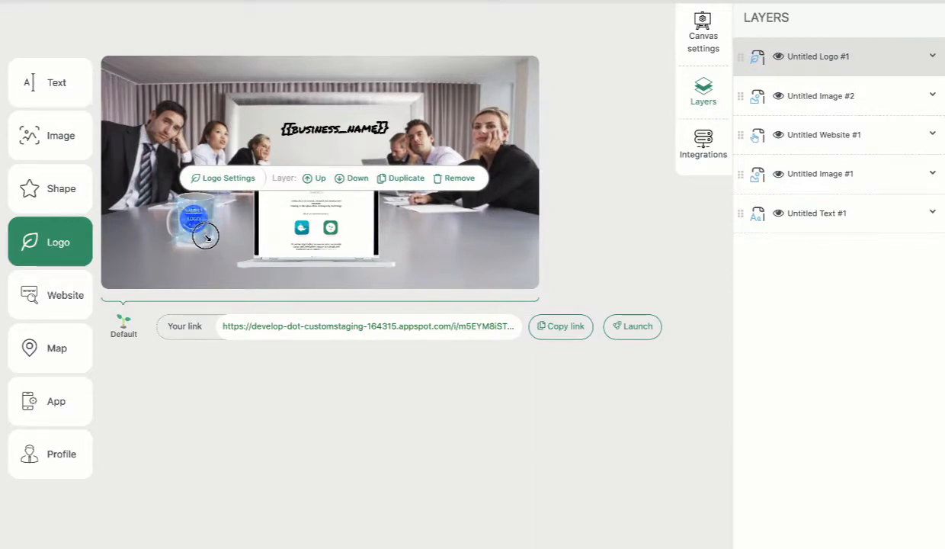
pyautogui.click(419, 243)
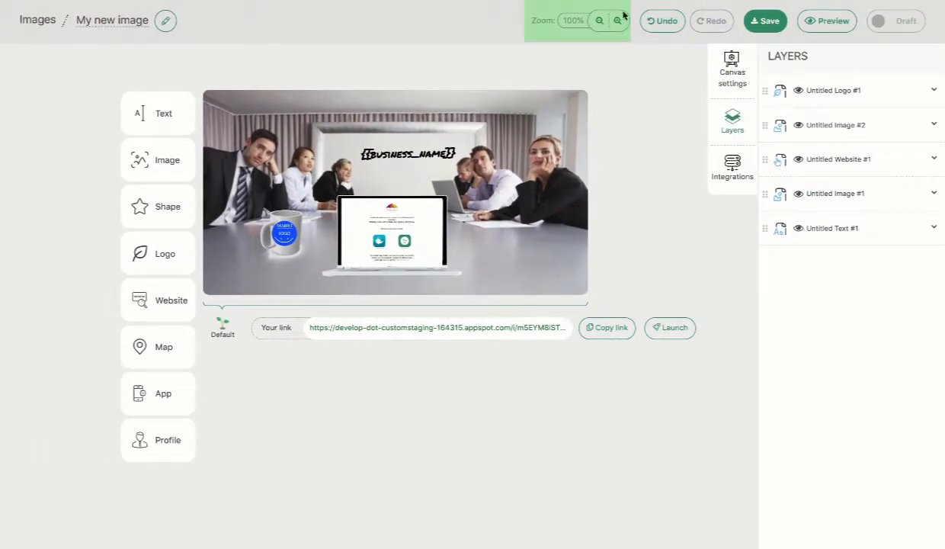
# - Zoom the canvas to 150% and nudge the logo slightly to fine-tune its position on the mug
pyautogui.click(618, 21)
pyautogui.click(618, 20)
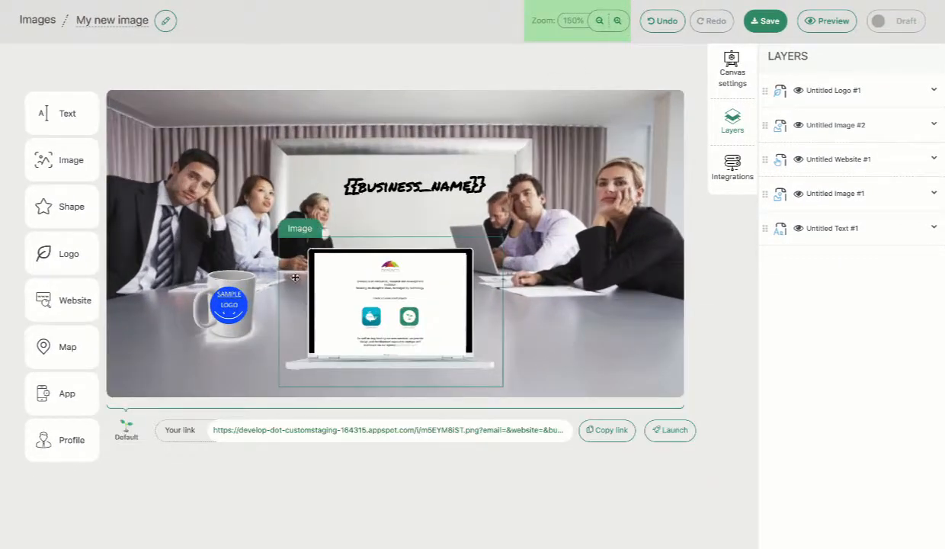
pyautogui.click(227, 307)
pyautogui.moveTo(227, 307); pyautogui.dragTo(231, 313)
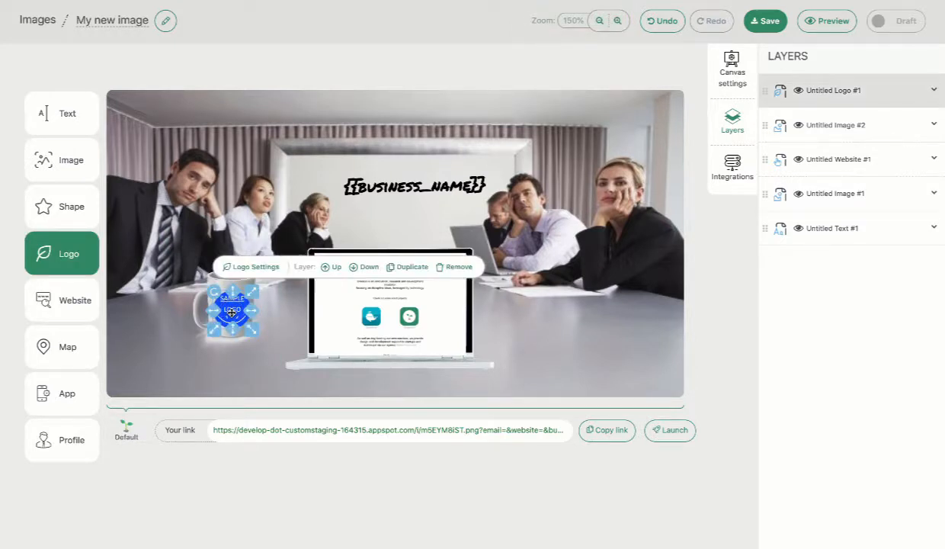
# - Deselect the logo, undo the last change made to it and redo that change
pyautogui.click(603, 182)
pyautogui.click(660, 21)
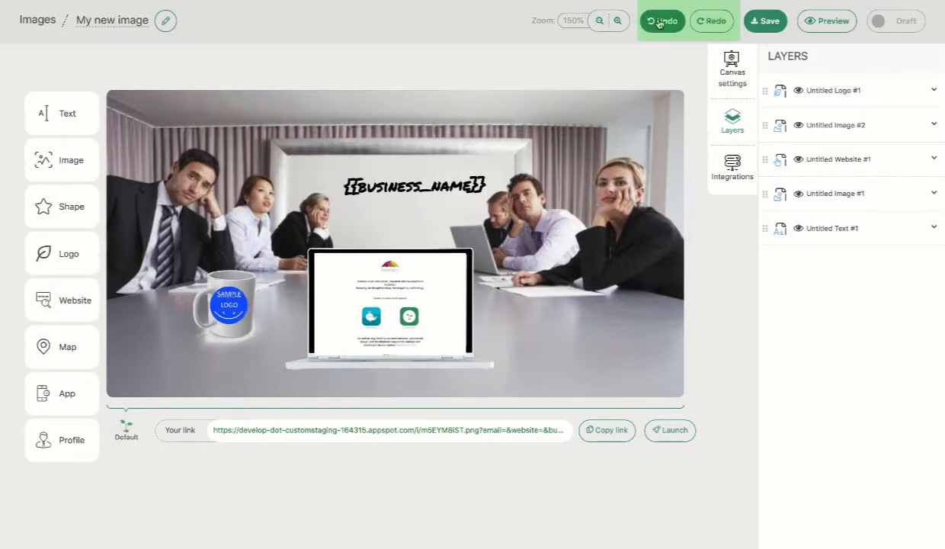
pyautogui.click(705, 21)
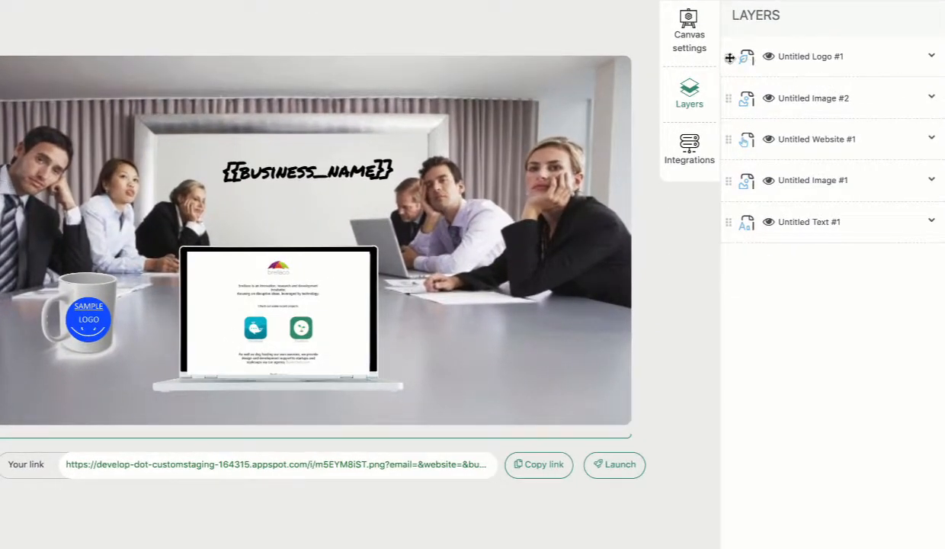
# - Select the logo layer at the top of the layer stack, hide it and show it again
pyautogui.moveTo(729, 56)
pyautogui.mouseDown()
pyautogui.moveTo(729, 106)
pyautogui.moveTo(729, 58)
pyautogui.mouseUp()
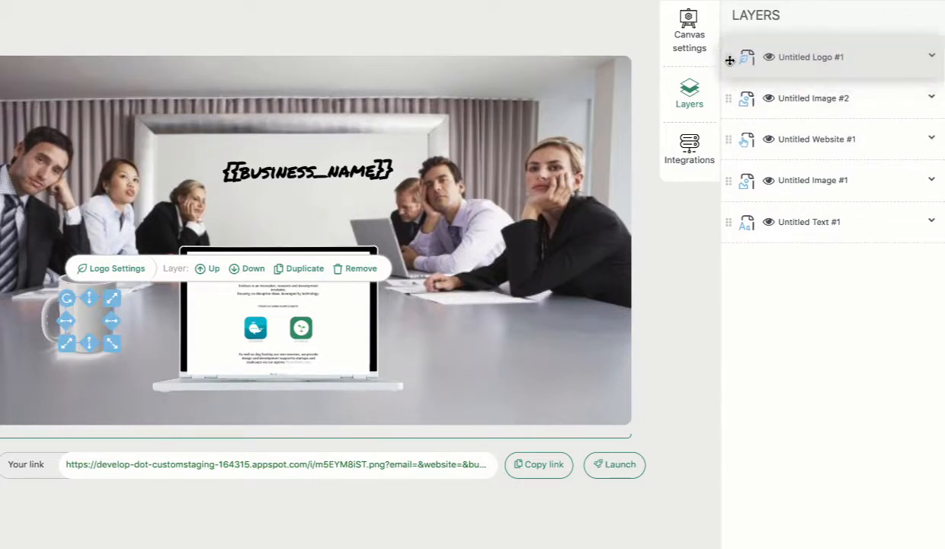
pyautogui.click(769, 59)
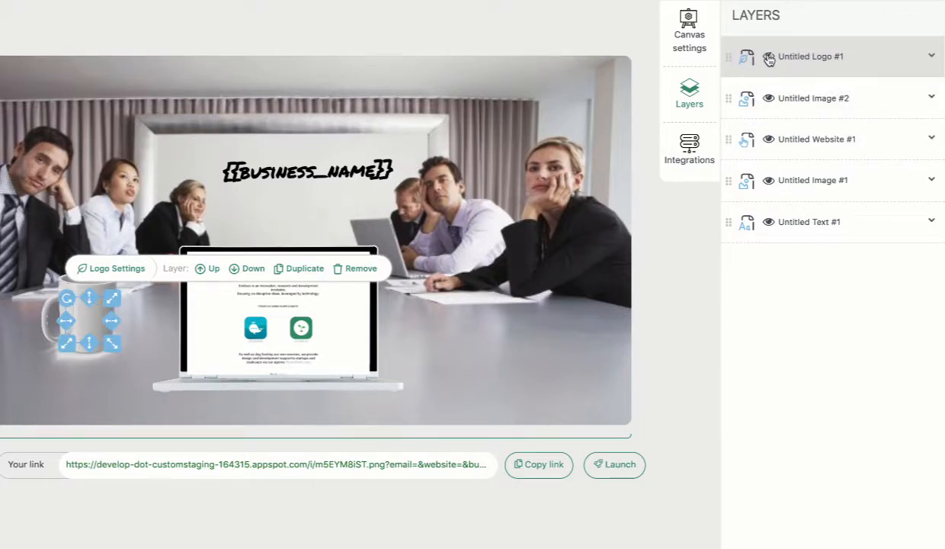
pyautogui.click(768, 59)
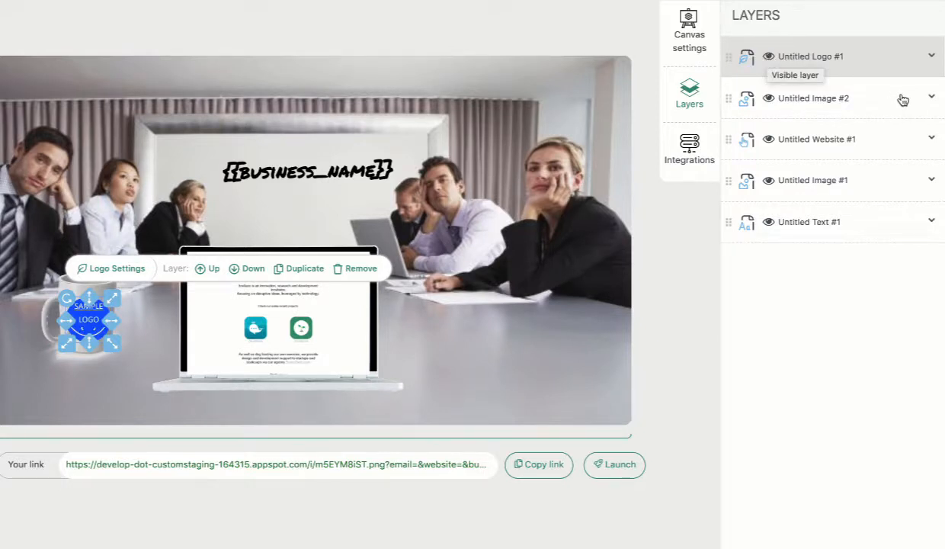
# - Review the settings of the mug image, laptop image and text layers, and collapse them again
pyautogui.click(933, 99)
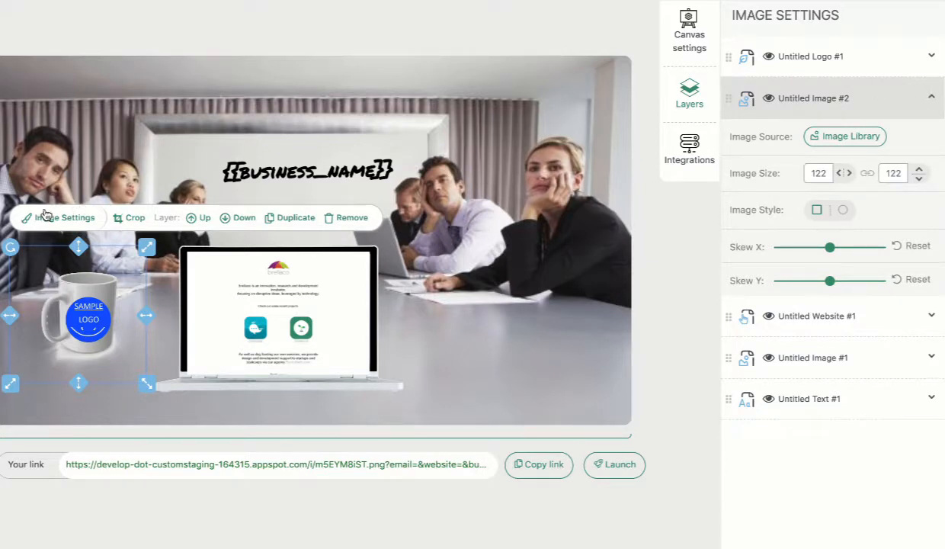
pyautogui.click(933, 316)
pyautogui.click(932, 319)
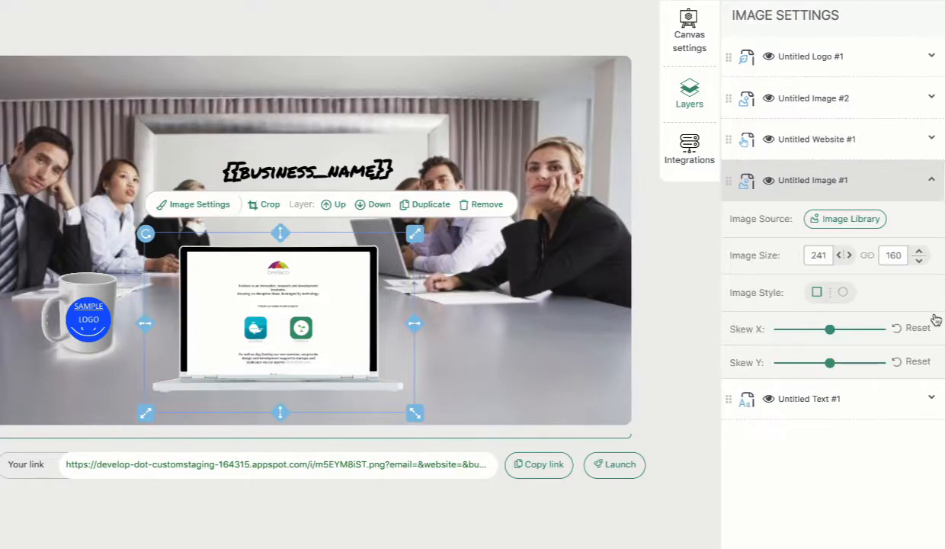
pyautogui.click(929, 399)
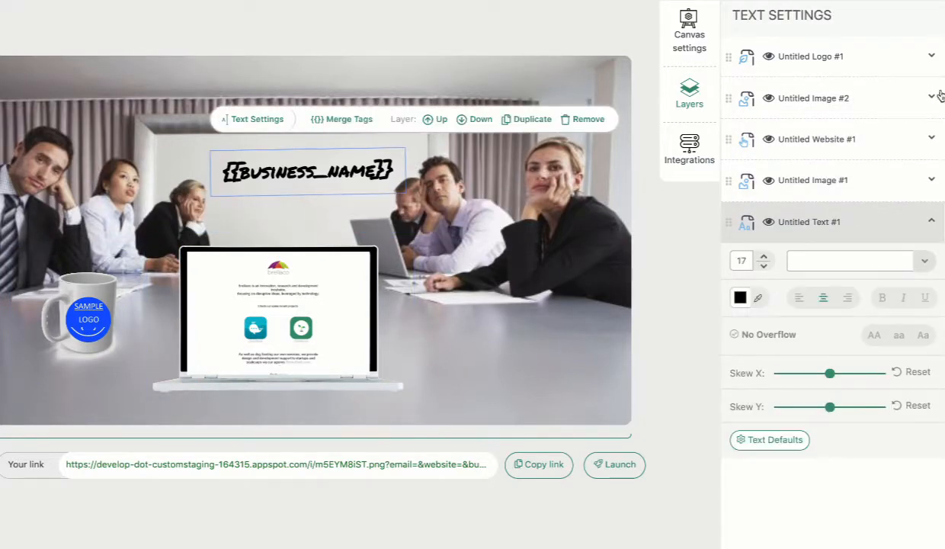
pyautogui.click(927, 222)
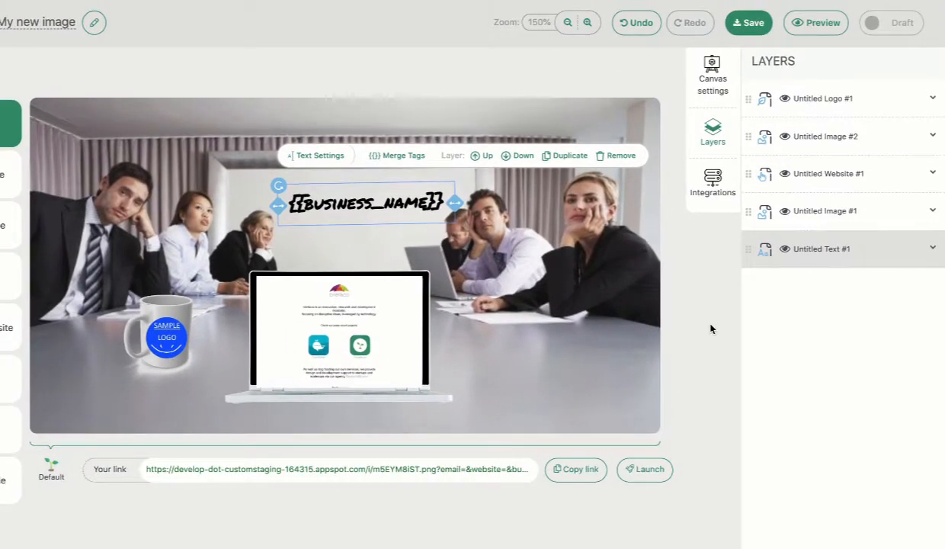
# - Save the image, switch it from draft to public and deselect the business name text
pyautogui.click(752, 25)
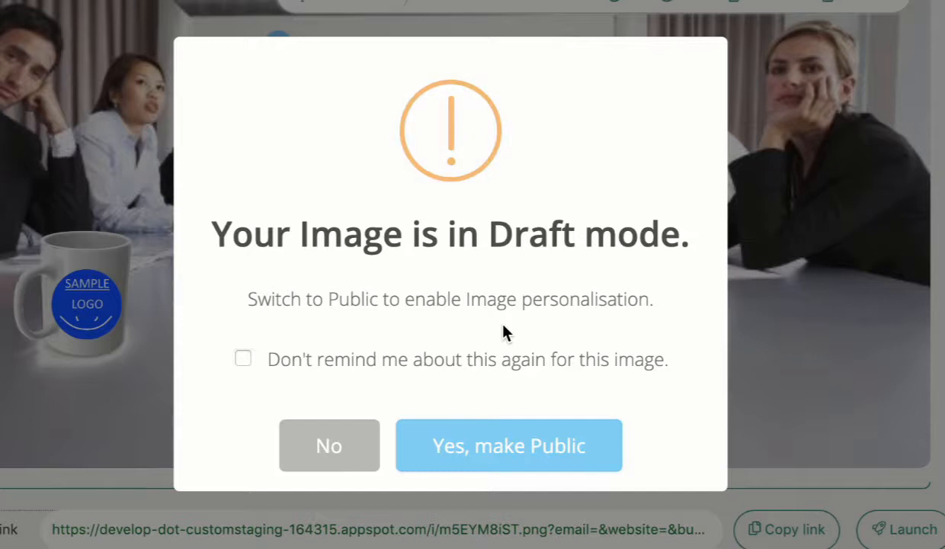
pyautogui.click(500, 444)
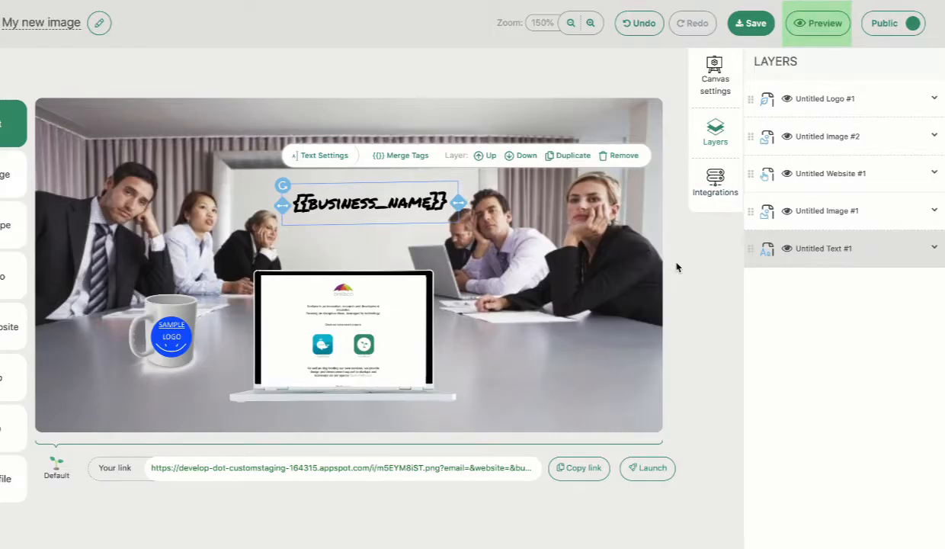
pyautogui.click(610, 283)
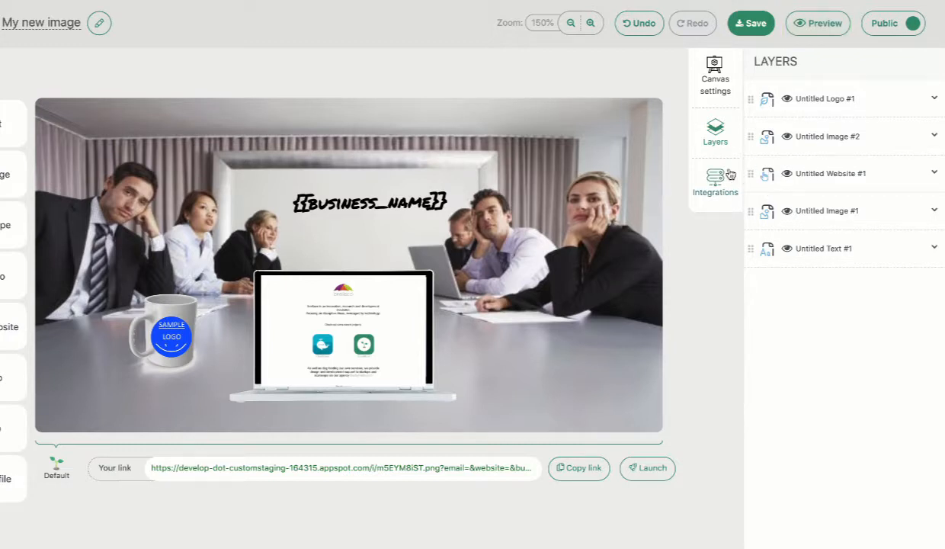
# - Add HubSpot from the CRM group as an integration source and copy its image link
pyautogui.click(695, 185)
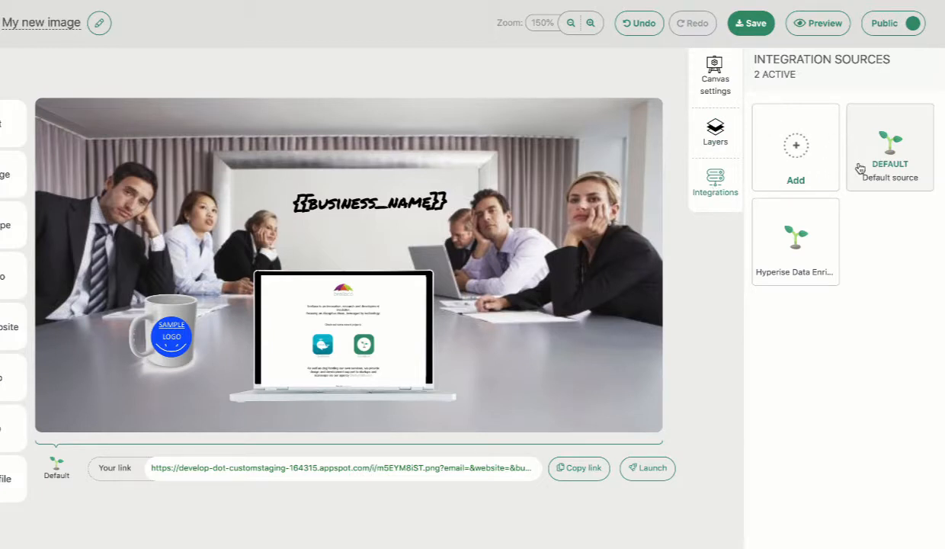
pyautogui.click(797, 146)
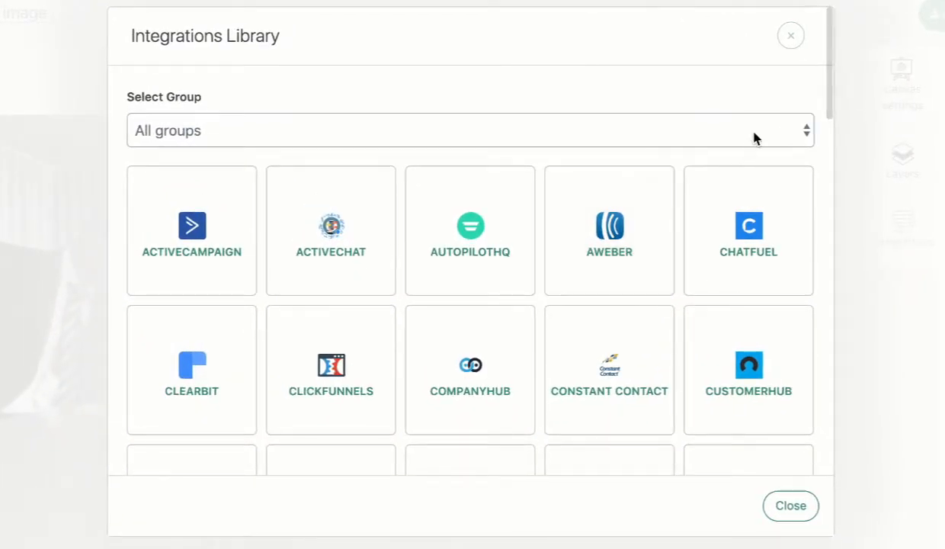
pyautogui.click(733, 131)
pyautogui.click(442, 169)
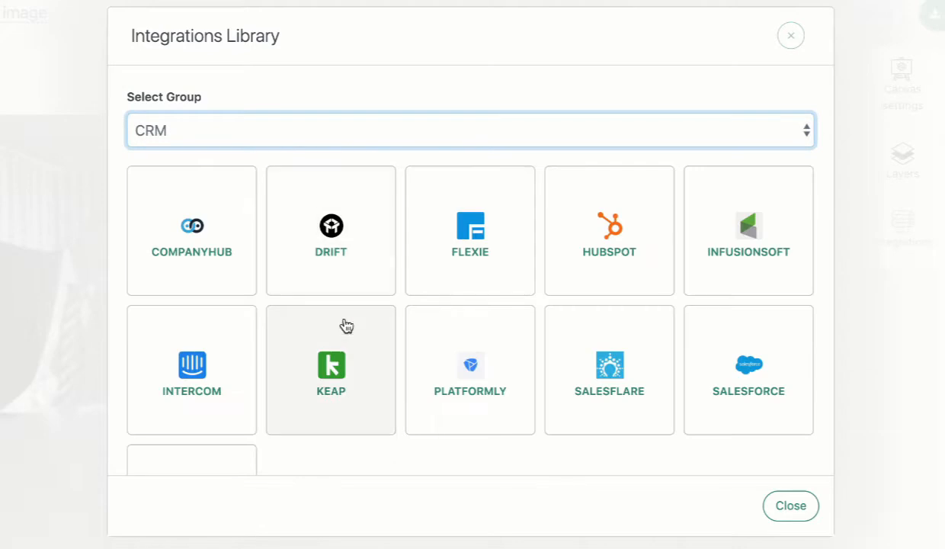
pyautogui.scroll(-3, 343, 323)
pyautogui.click(560, 175)
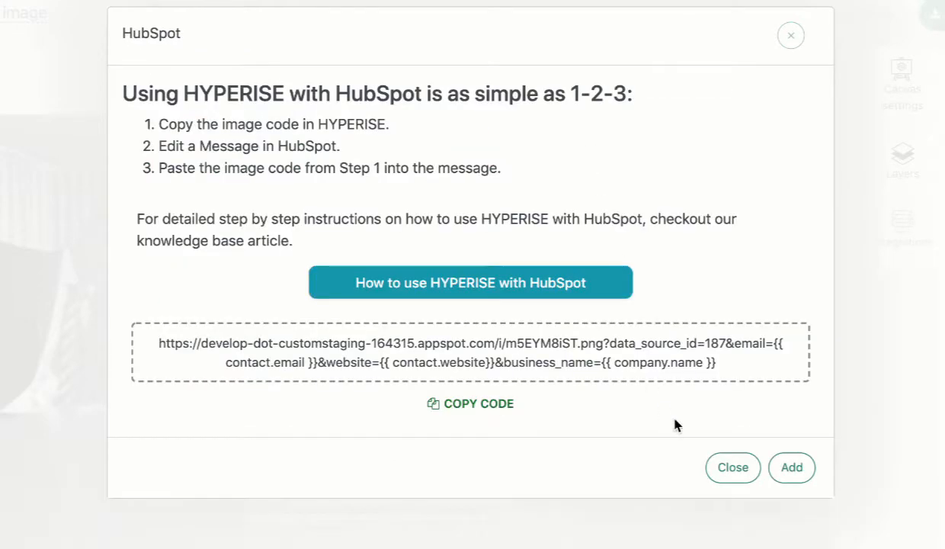
pyautogui.click(789, 468)
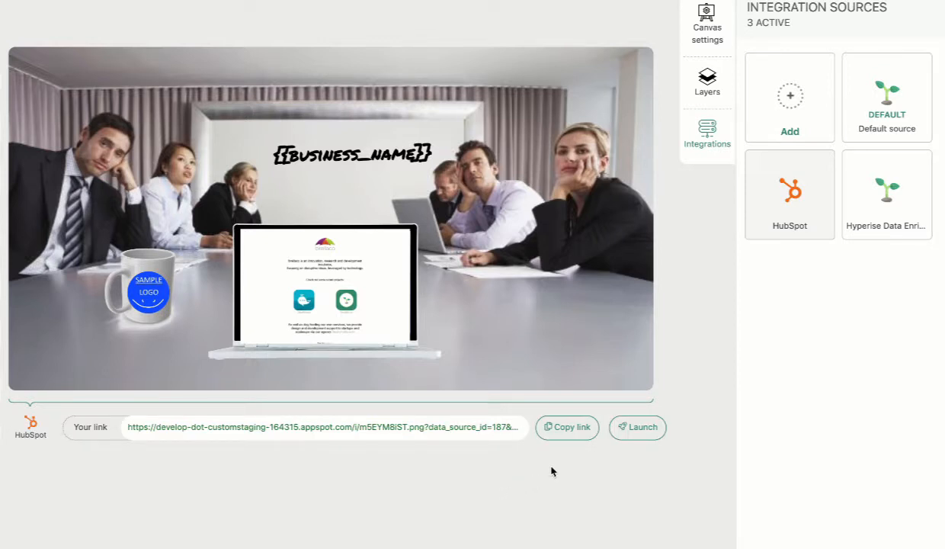
pyautogui.click(571, 438)
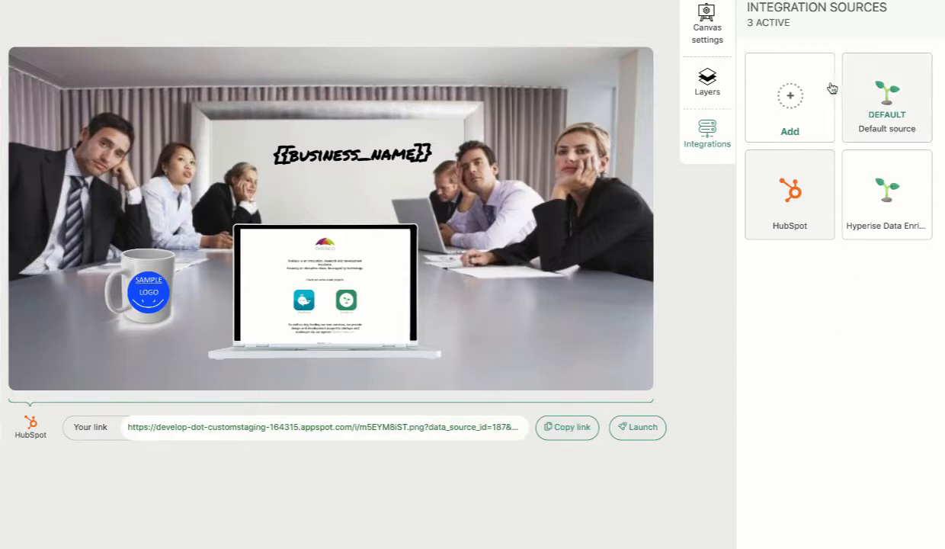
# - Add Manychat from the Chat Platforms group as another integration source
pyautogui.click(799, 95)
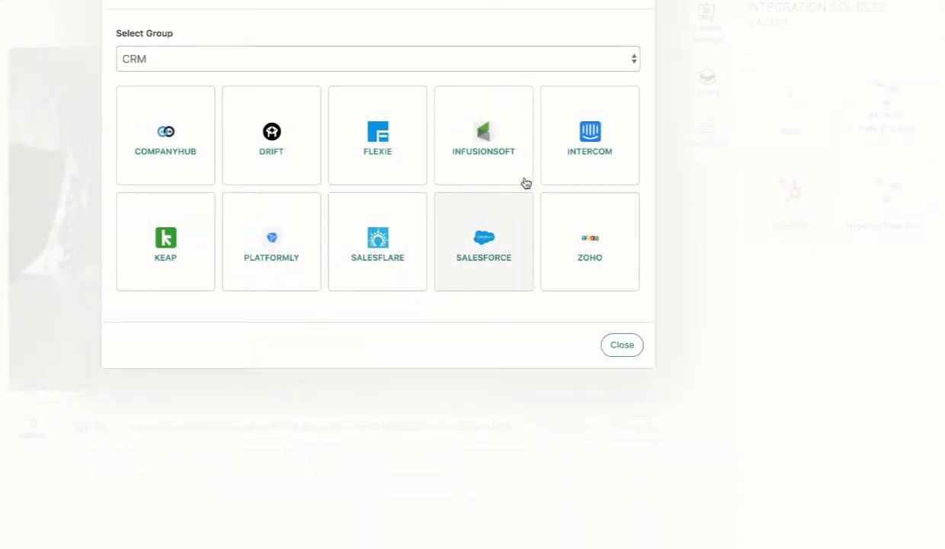
pyautogui.click(582, 61)
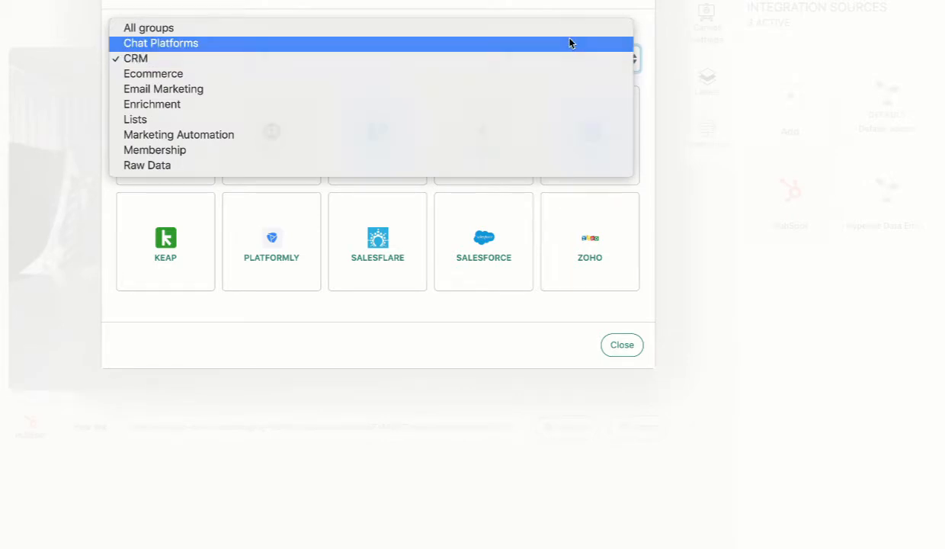
pyautogui.click(569, 44)
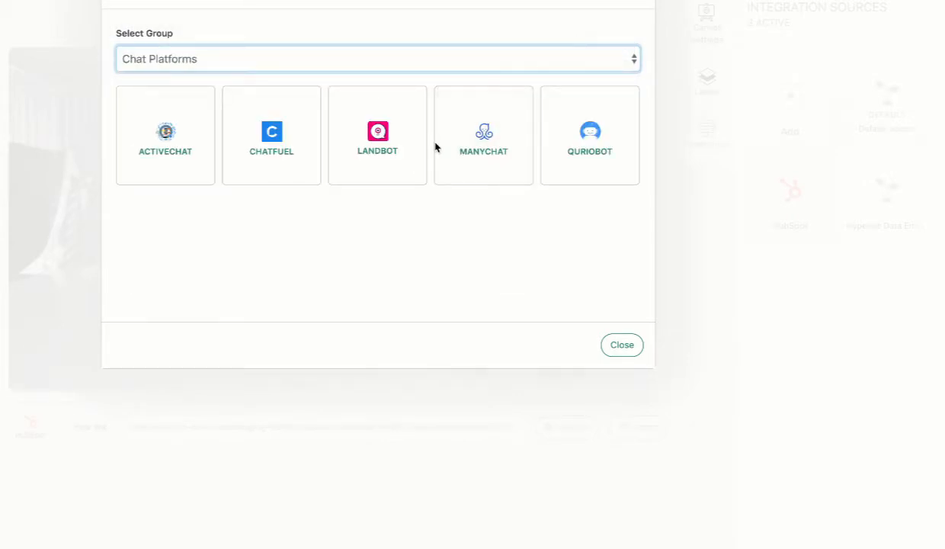
pyautogui.click(481, 118)
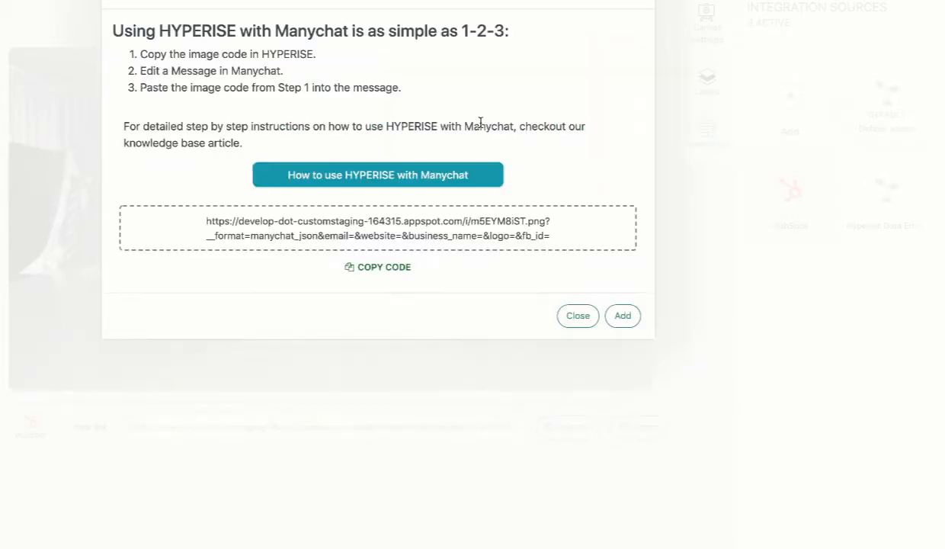
pyautogui.click(623, 315)
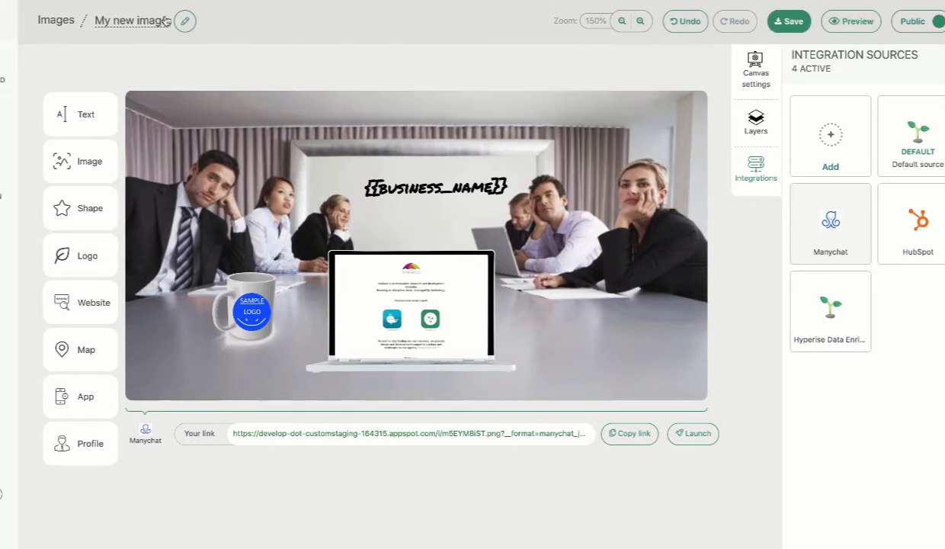
# - Rename the image as "demo"
pyautogui.click(196, 21)
pyautogui.hotkey('ctrl', 'a')
pyautogui.write('d')
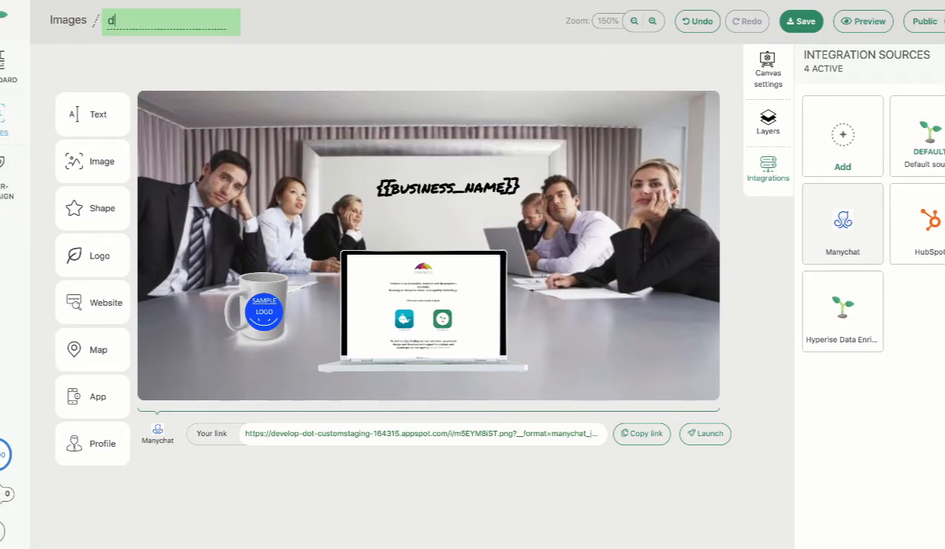
pyautogui.press('Return')
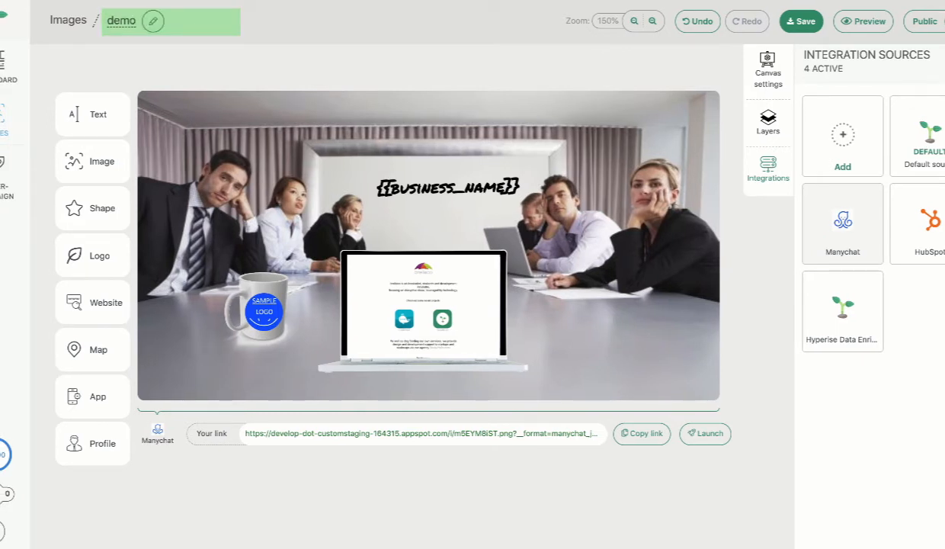